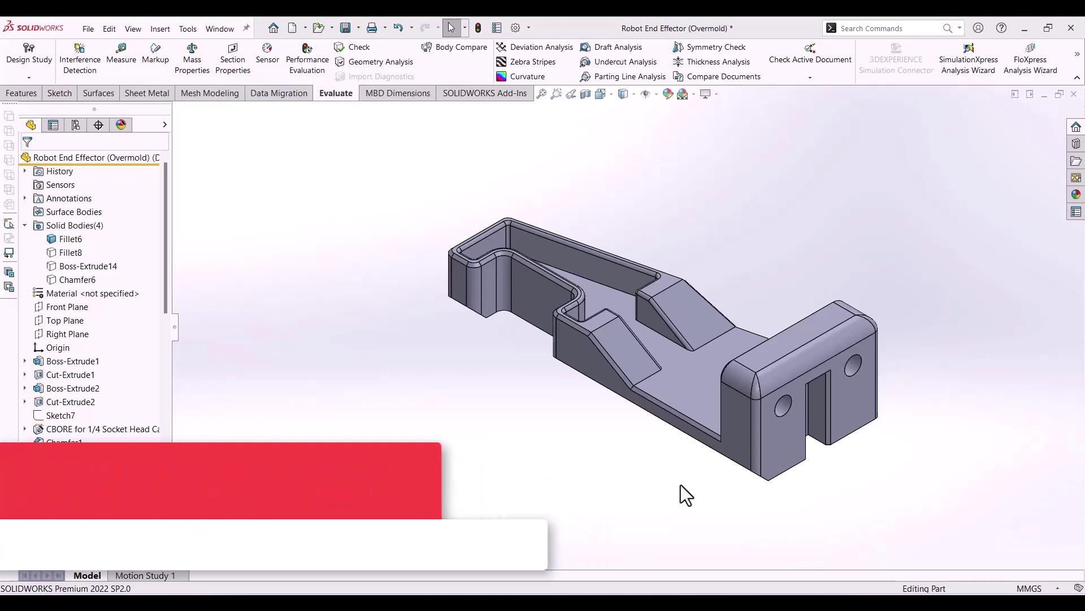
Step: Show the Fillet8 overmold body around the end effector's clamp area
{"action": "middle_click_drag", "start_coordinate": [680, 484], "coordinate": [790, 502]}
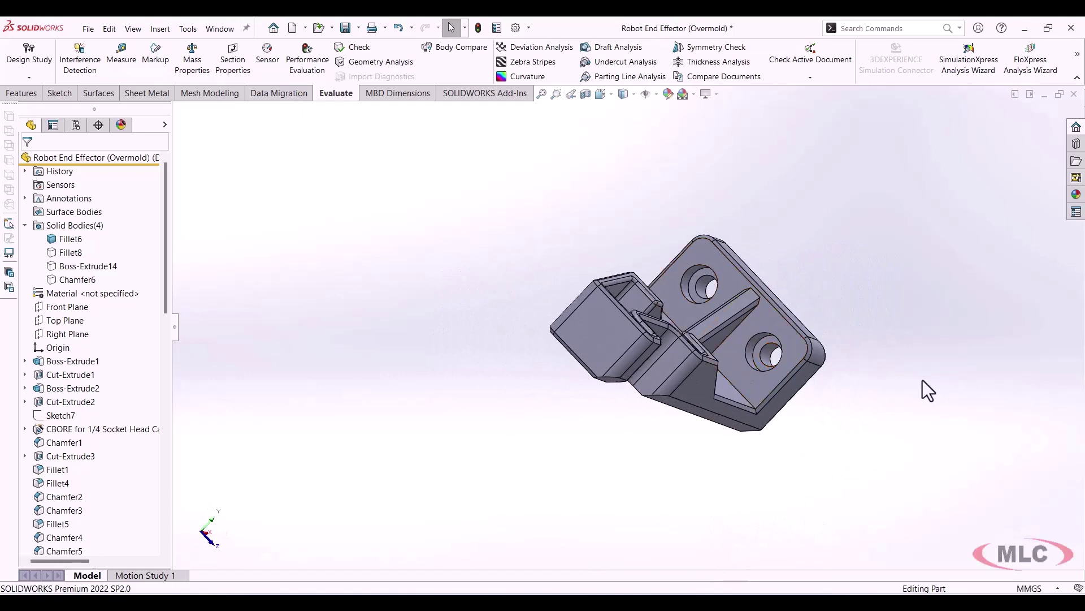
{"action": "middle_click_drag", "start_coordinate": [897, 400], "coordinate": [715, 449]}
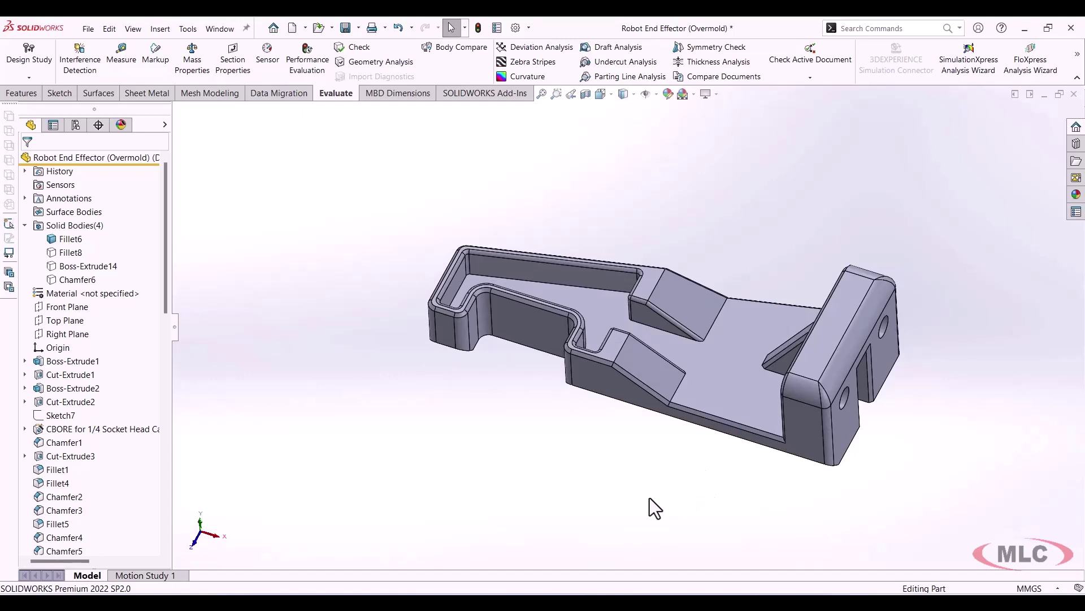
{"action": "middle_click_drag", "start_coordinate": [591, 525], "coordinate": [598, 497]}
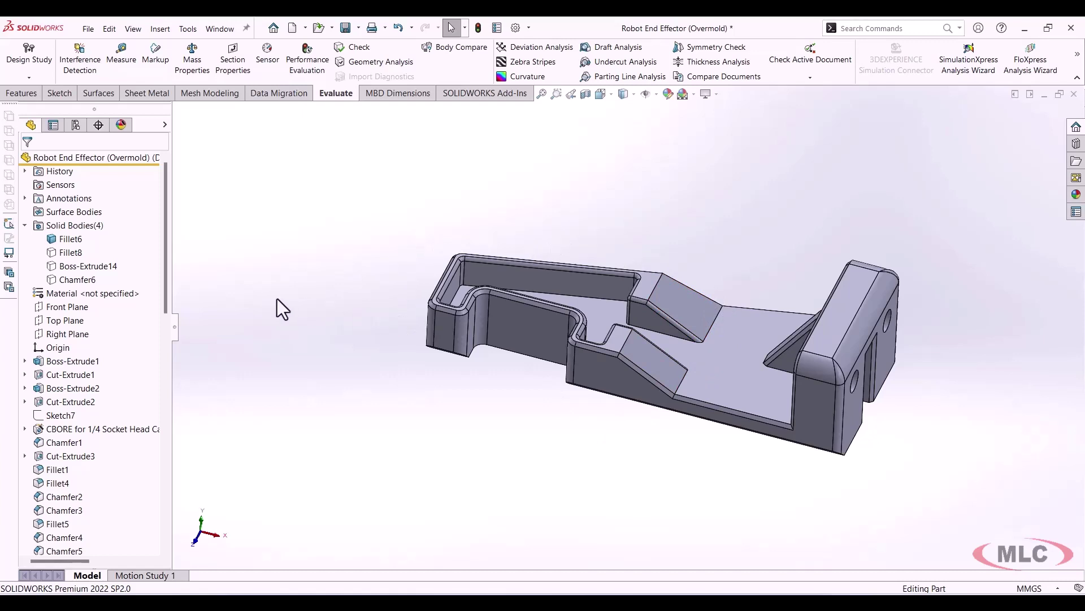
{"action": "left_click", "coordinate": [77, 256]}
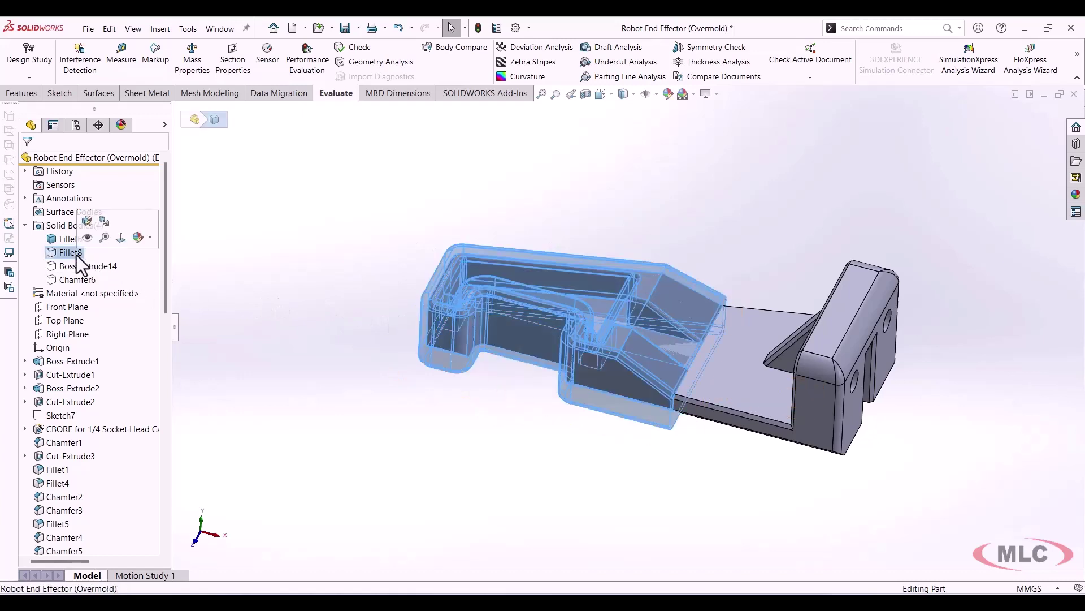
{"action": "left_click", "coordinate": [458, 416]}
{"action": "middle_click_drag", "start_coordinate": [550, 484], "coordinate": [558, 463]}
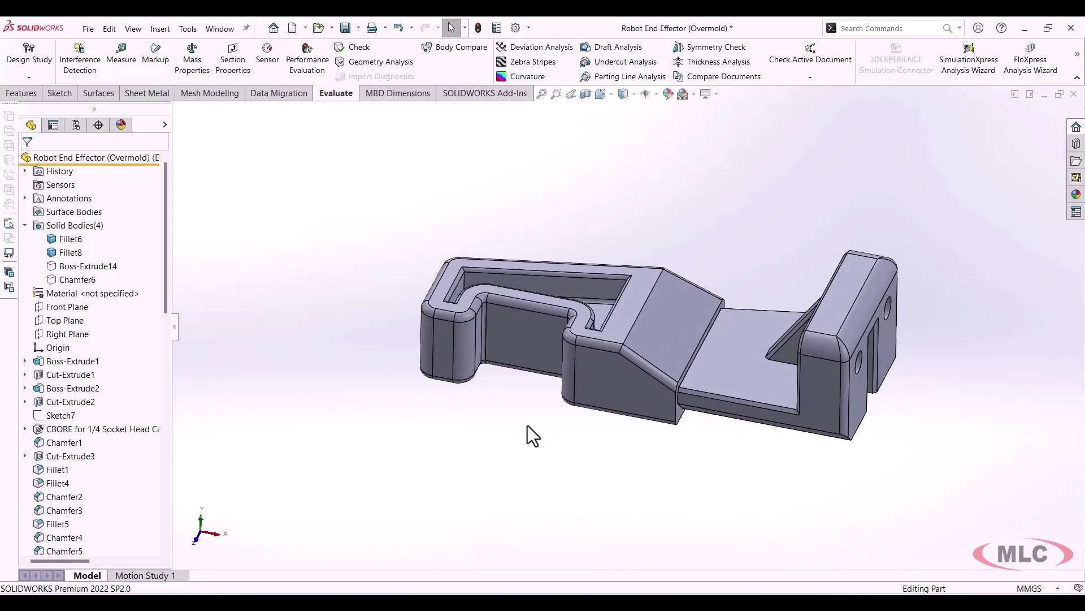
Step: Show the lower mold body Boss-Extrude14 and the upper mold body Chamfer6
{"action": "left_click", "coordinate": [94, 269]}
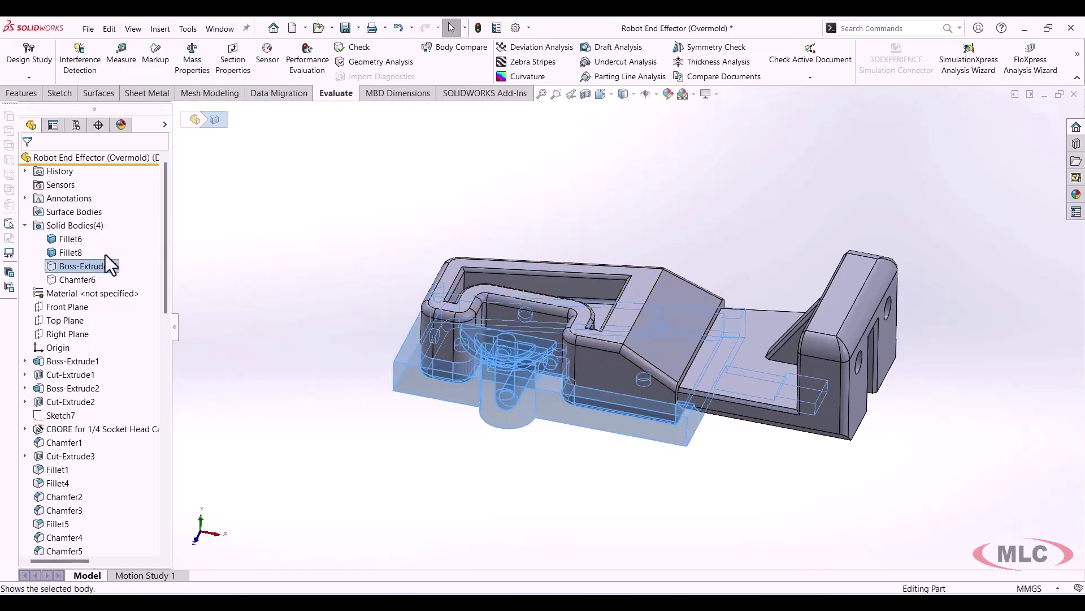
{"action": "left_click", "coordinate": [428, 443]}
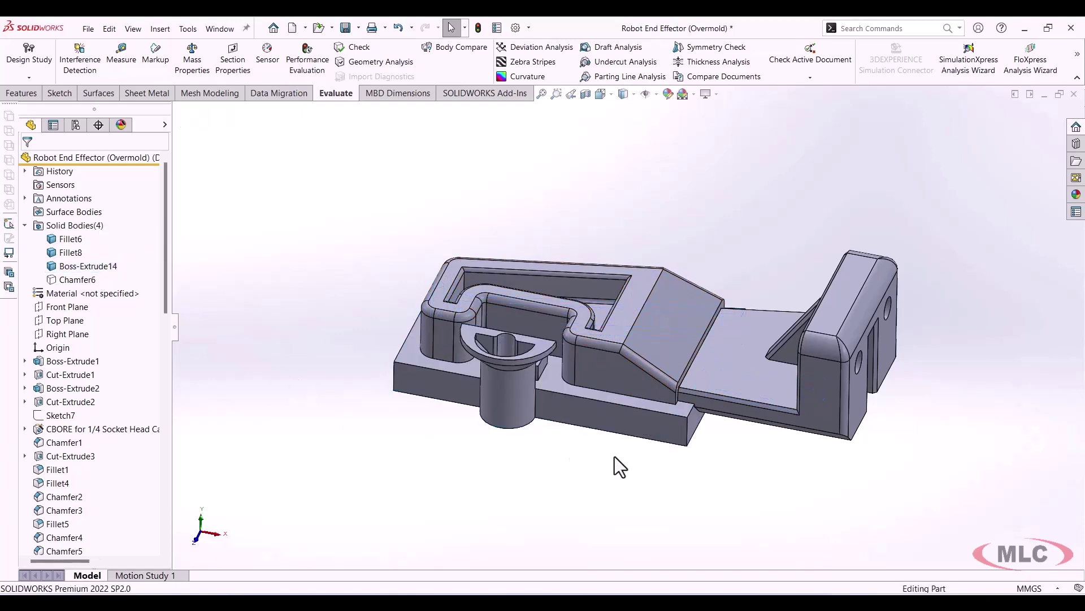
{"action": "middle_click_drag", "start_coordinate": [615, 456], "coordinate": [588, 474]}
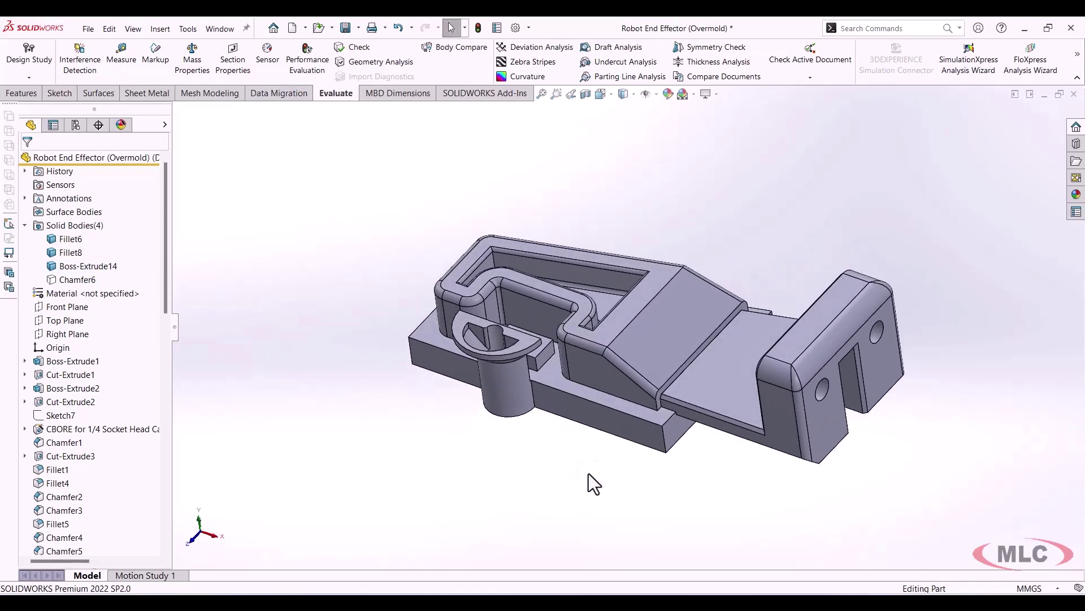
{"action": "left_click", "coordinate": [89, 279]}
{"action": "left_click", "coordinate": [94, 265]}
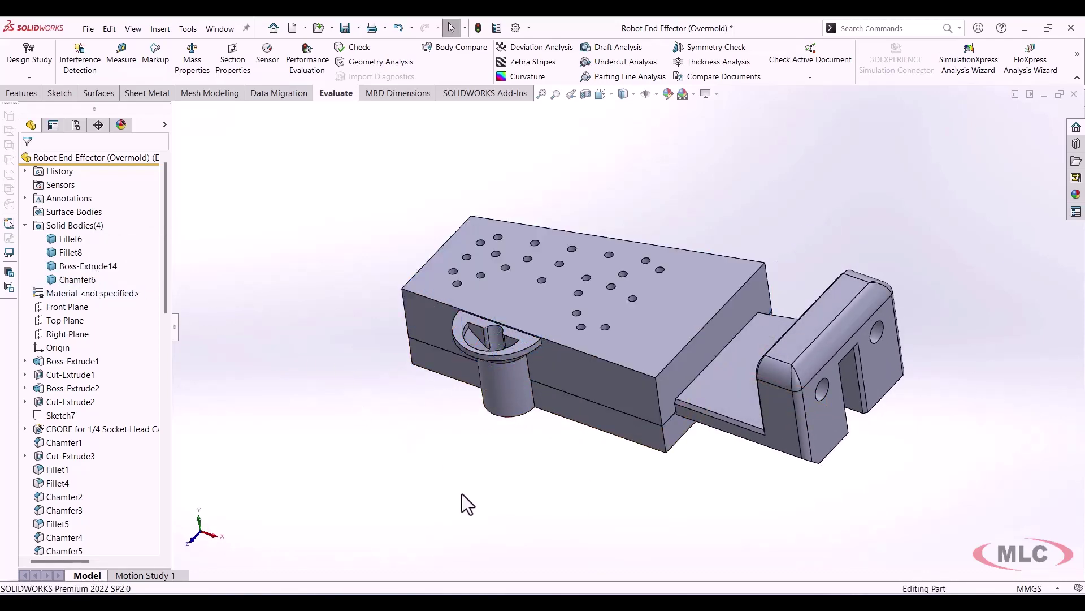
{"action": "mouse_move", "coordinate": [492, 530]}
{"action": "middle_mouse_down"}
{"action": "mouse_move", "coordinate": [507, 436]}
{"action": "mouse_move", "coordinate": [487, 466]}
{"action": "mouse_move", "coordinate": [492, 512]}
{"action": "middle_mouse_up"}
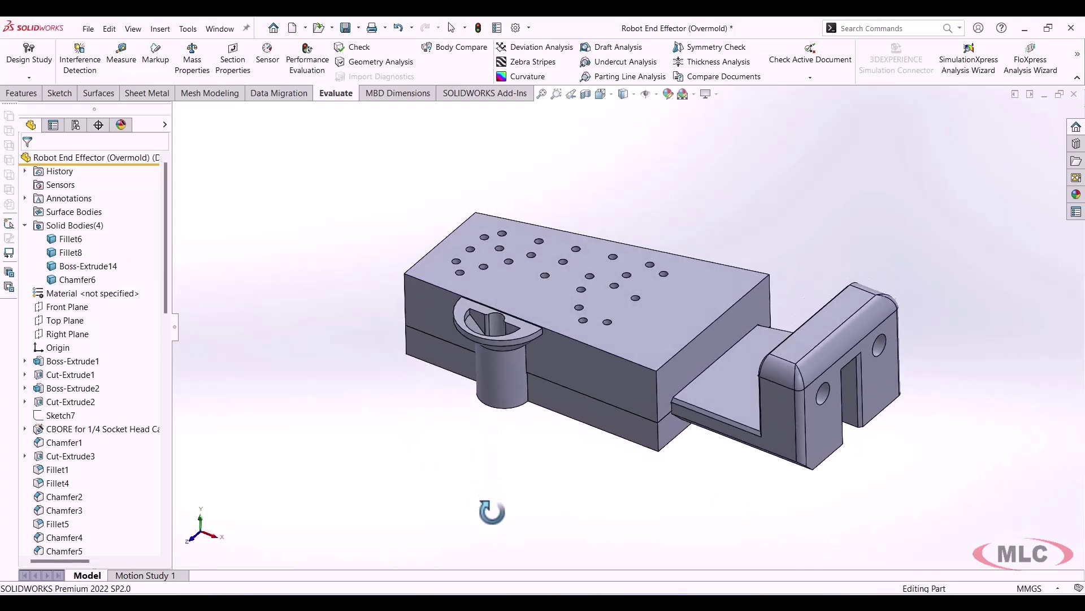
Step: Hide the Fillet6 end effector and Fillet8 overmold bodies, leaving only the two mold halves shown
{"action": "left_click", "coordinate": [70, 239]}
{"action": "left_click", "coordinate": [82, 220]}
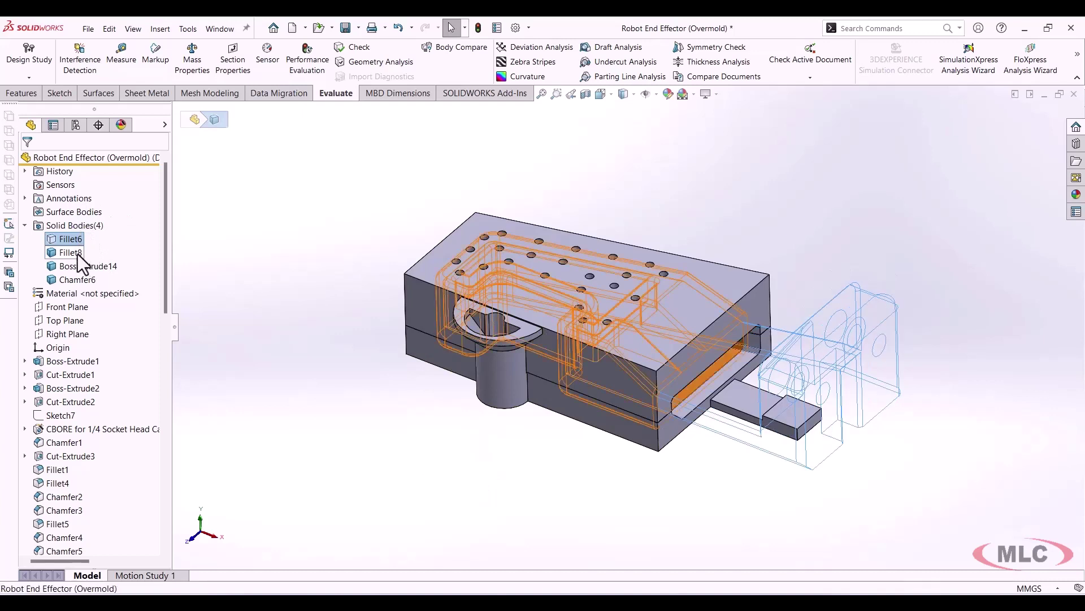
{"action": "left_click", "coordinate": [77, 252]}
{"action": "left_click", "coordinate": [375, 405]}
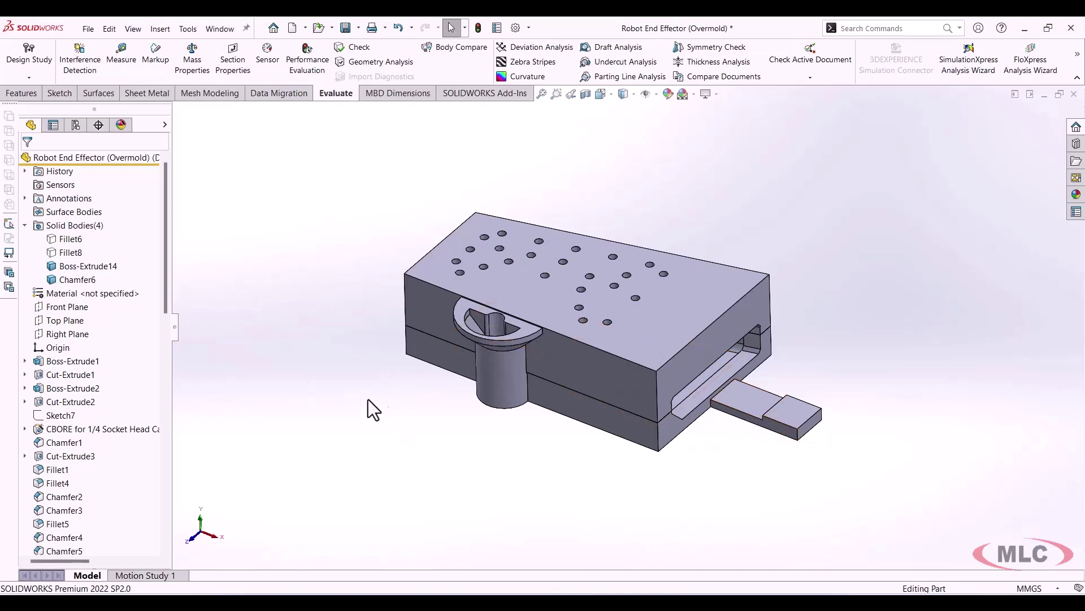
Step: Show the Fillet6 end effector inside the closed mold and inspect it from the side
{"action": "left_click", "coordinate": [79, 240]}
{"action": "middle_click_drag", "start_coordinate": [596, 487], "coordinate": [659, 400]}
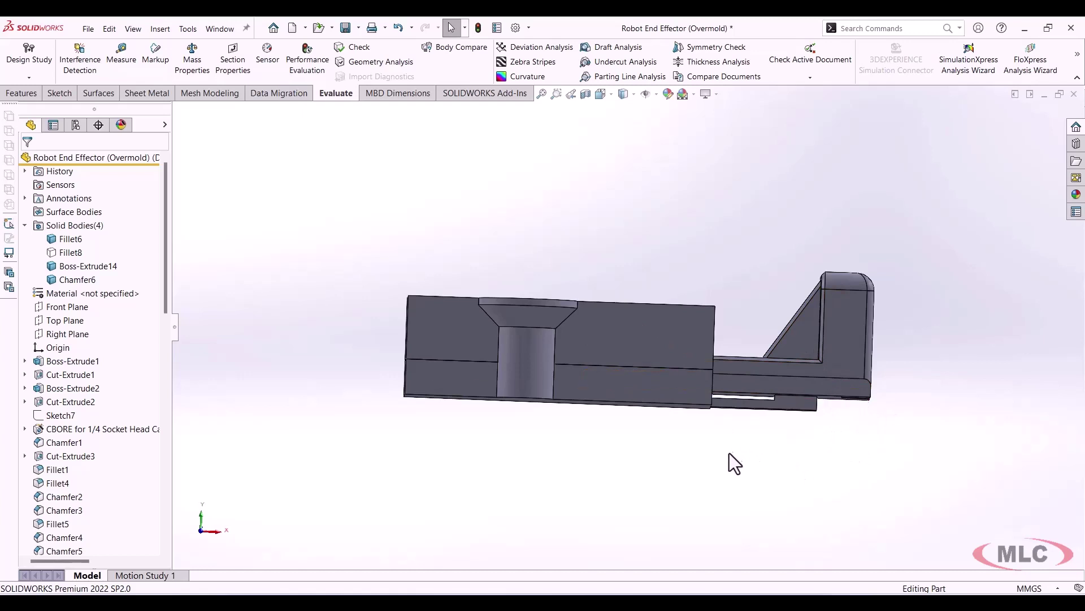
{"action": "middle_click_drag", "start_coordinate": [727, 452], "coordinate": [683, 546]}
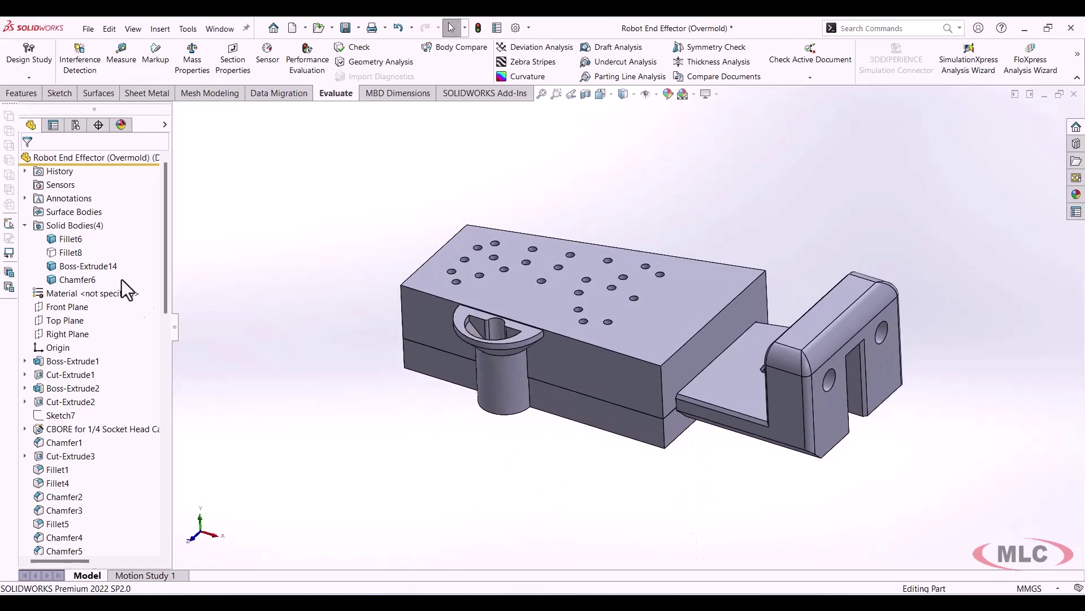
Step: Hide the Fillet6 end effector and Chamfer6 upper mold bodies to expose the lower mold's cavity and locating pins
{"action": "left_click", "coordinate": [76, 236]}
{"action": "left_click", "coordinate": [83, 224]}
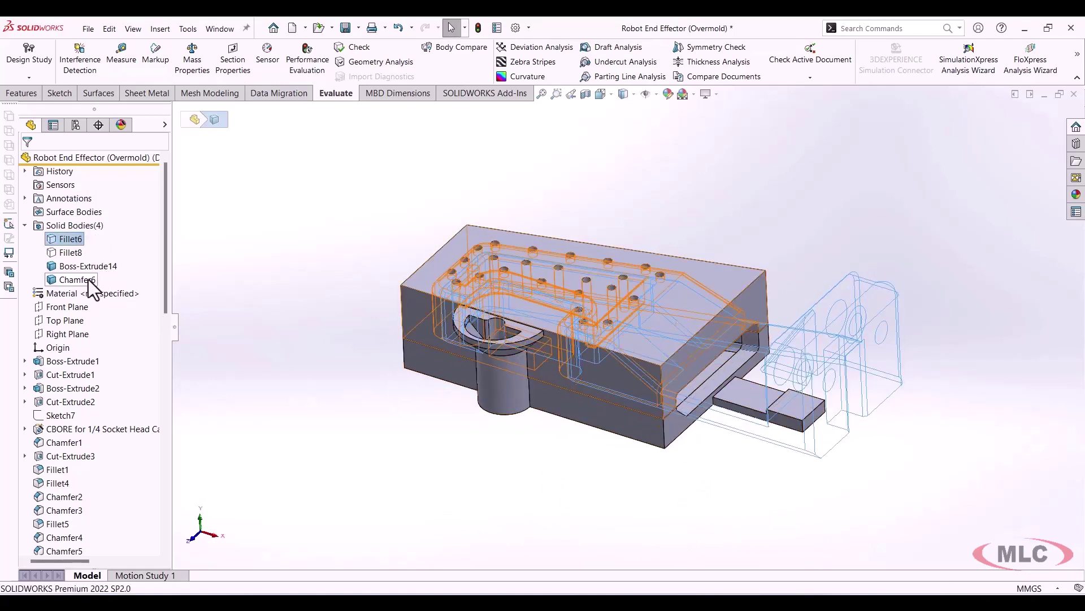
{"action": "left_click", "coordinate": [89, 280]}
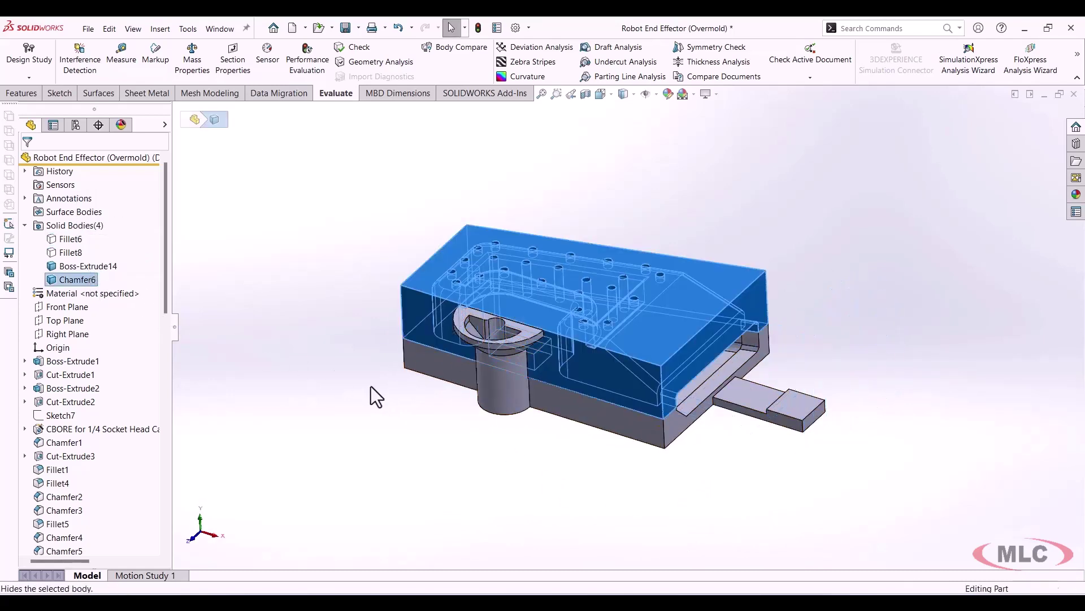
{"action": "middle_click_drag", "start_coordinate": [428, 422], "coordinate": [589, 379]}
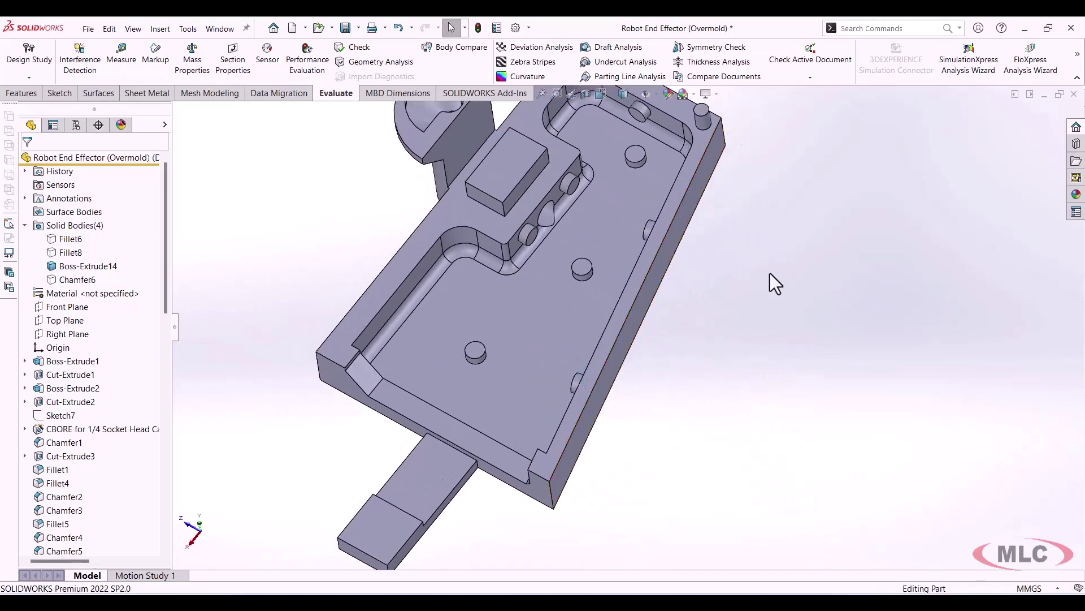
{"action": "middle_click_drag", "start_coordinate": [769, 273], "coordinate": [802, 321], "text": "ctrl"}
{"action": "middle_click_drag", "start_coordinate": [784, 371], "coordinate": [792, 345]}
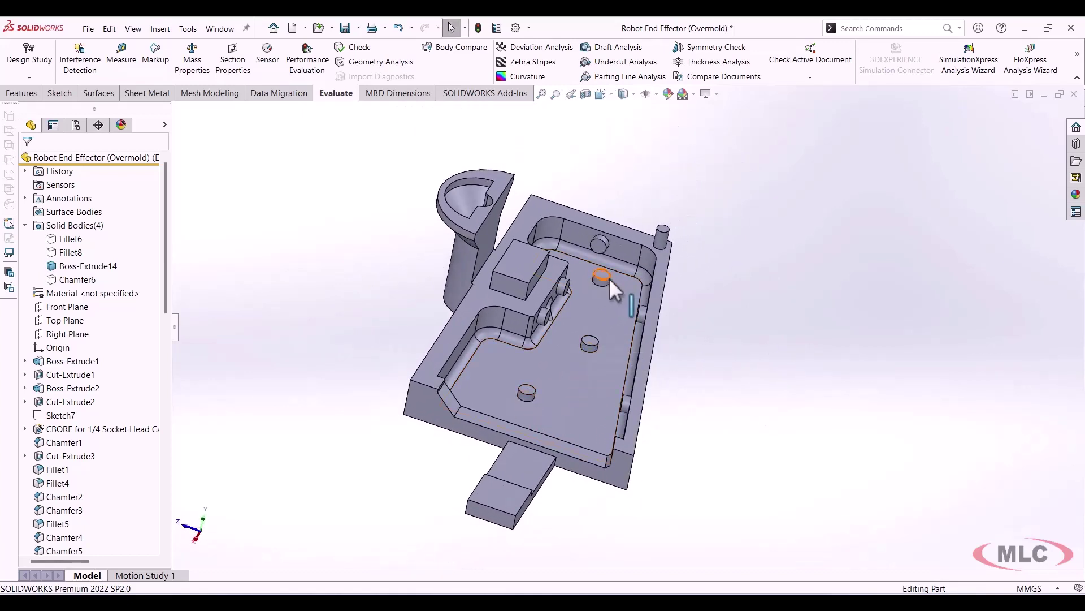
Step: Show the Fillet6 end effector seated in the lower mold and examine the gap and side locating pins around it
{"action": "left_click", "coordinate": [73, 239]}
{"action": "left_click", "coordinate": [704, 439]}
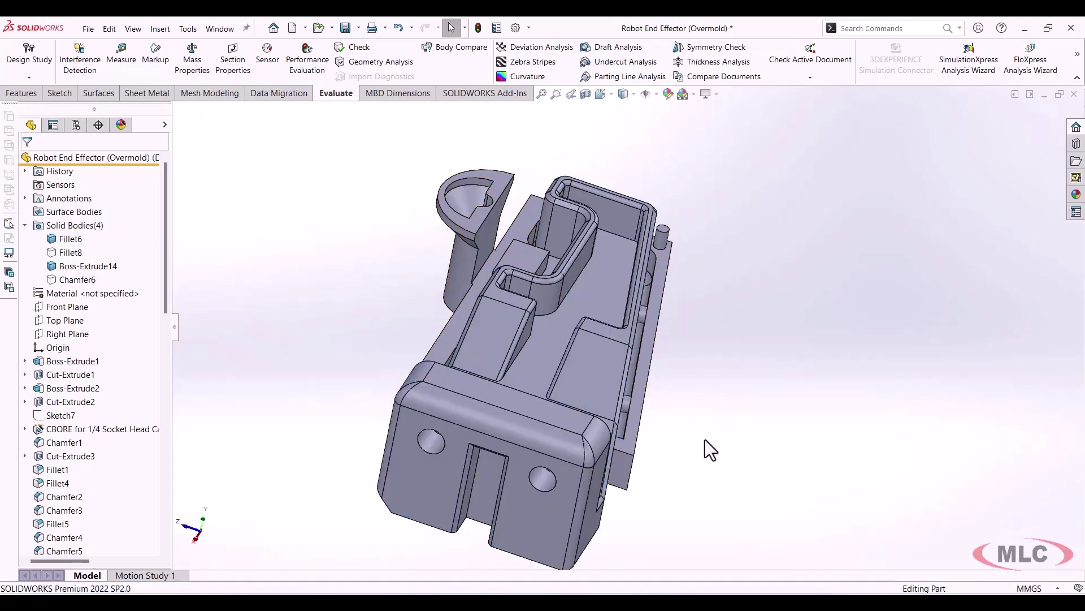
{"action": "middle_click_drag", "start_coordinate": [704, 439], "coordinate": [662, 587]}
{"action": "scroll", "coordinate": [606, 451], "scroll_direction": "down", "scroll_amount": 4}
{"action": "middle_click_drag", "start_coordinate": [601, 441], "coordinate": [593, 431]}
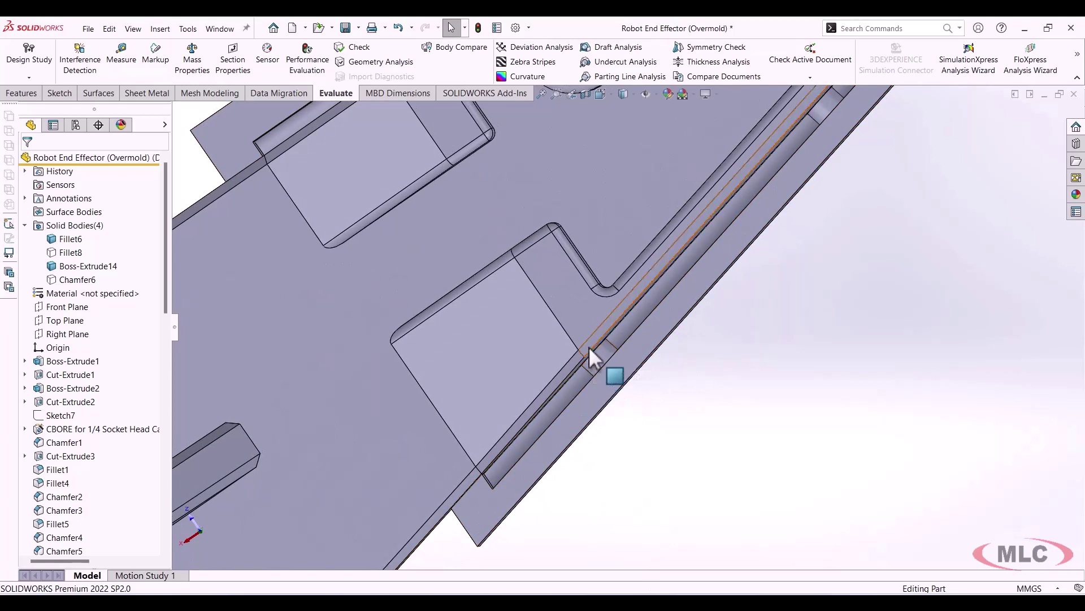
{"action": "scroll", "coordinate": [769, 311], "scroll_direction": "up", "scroll_amount": 6}
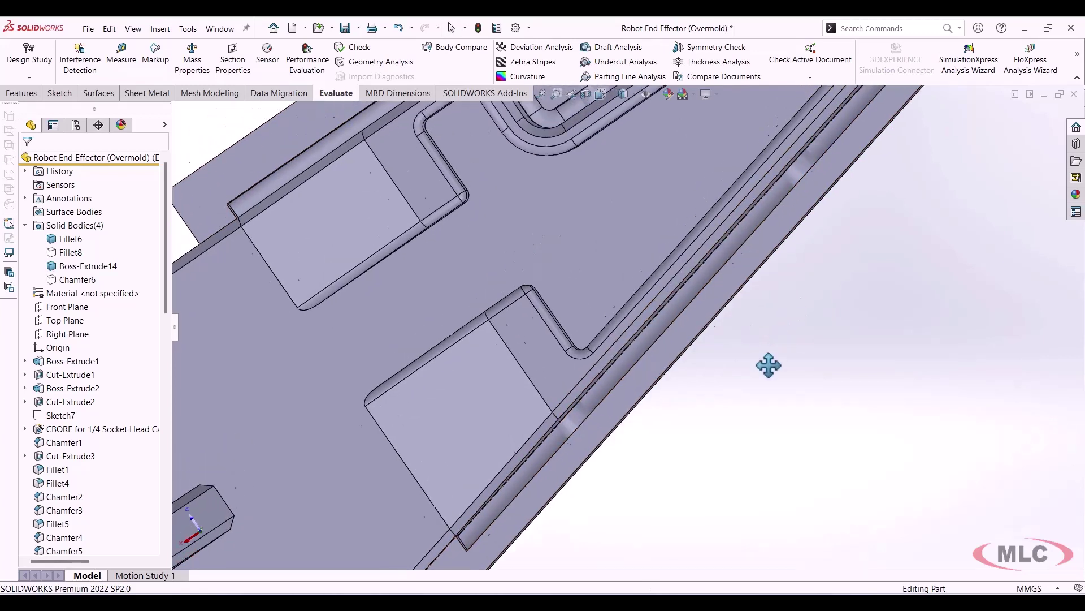
{"action": "middle_click_drag", "start_coordinate": [765, 364], "coordinate": [692, 463], "text": "ctrl"}
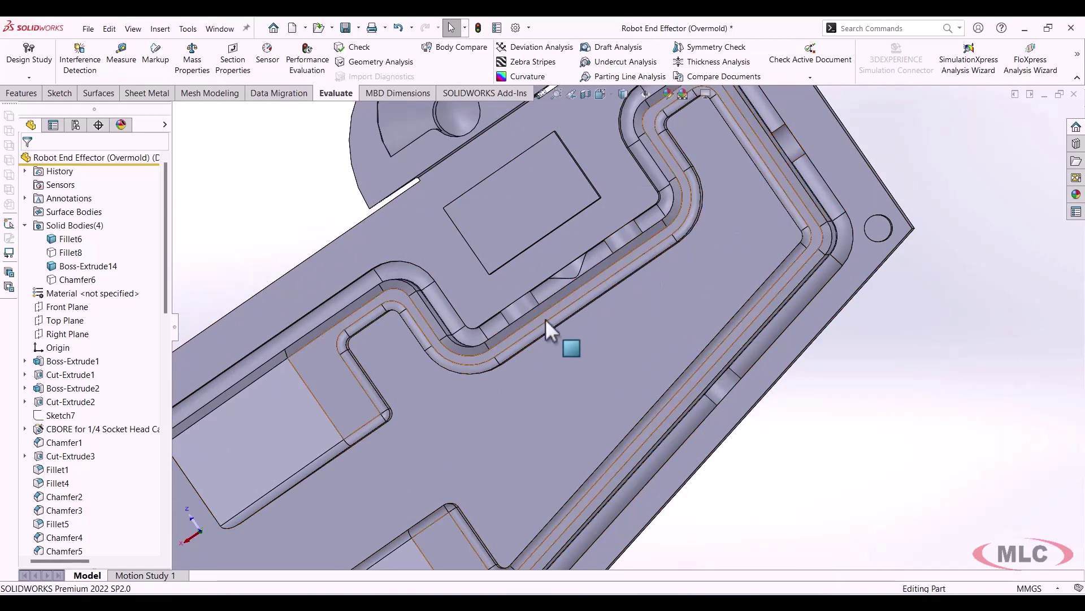
{"action": "scroll", "coordinate": [735, 430], "scroll_direction": "up", "scroll_amount": 3}
Step: Section the end effector and lower mold parallel to the Front Plane, slightly offset from it, and inspect the cavity gap
{"action": "middle_click_drag", "start_coordinate": [752, 454], "coordinate": [755, 273]}
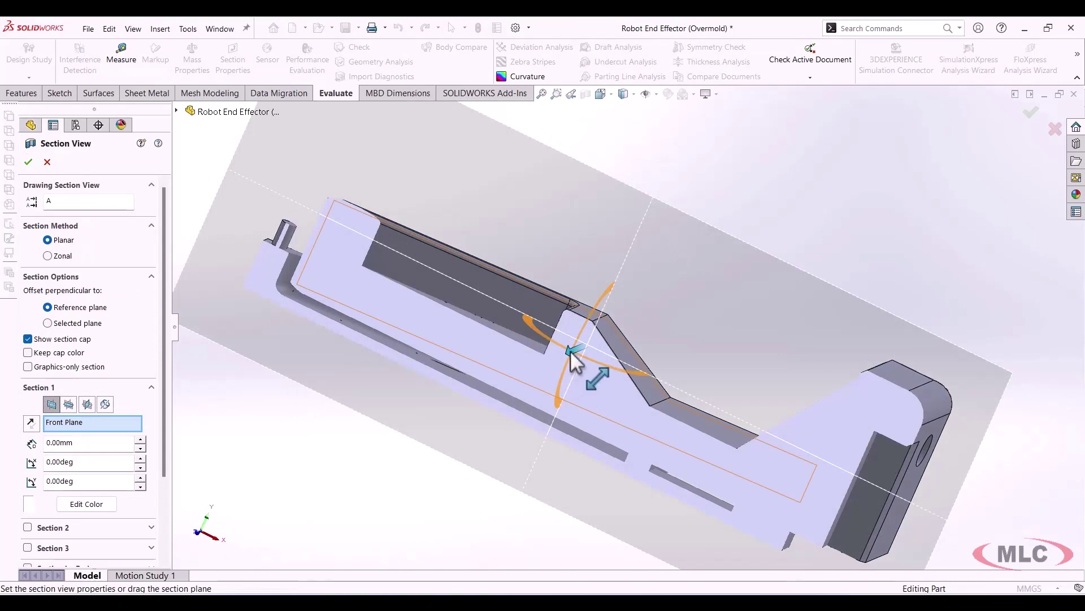
{"action": "left_click_drag", "start_coordinate": [571, 352], "coordinate": [559, 361]}
{"action": "left_click", "coordinate": [1031, 113]}
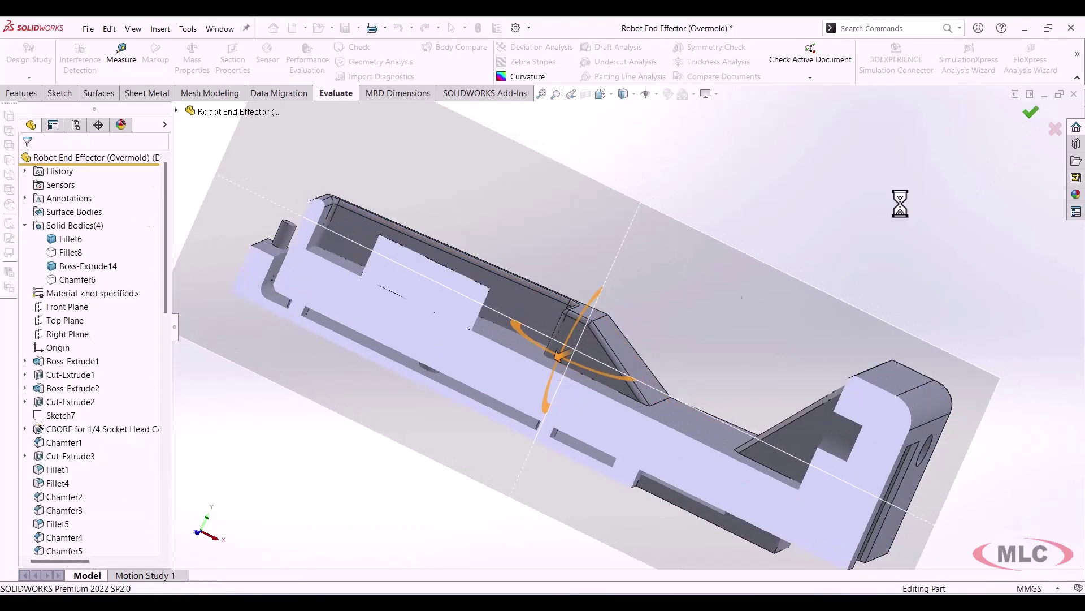
{"action": "scroll", "coordinate": [441, 463], "scroll_direction": "up", "scroll_amount": 3}
{"action": "middle_click_drag", "start_coordinate": [547, 477], "coordinate": [584, 475]}
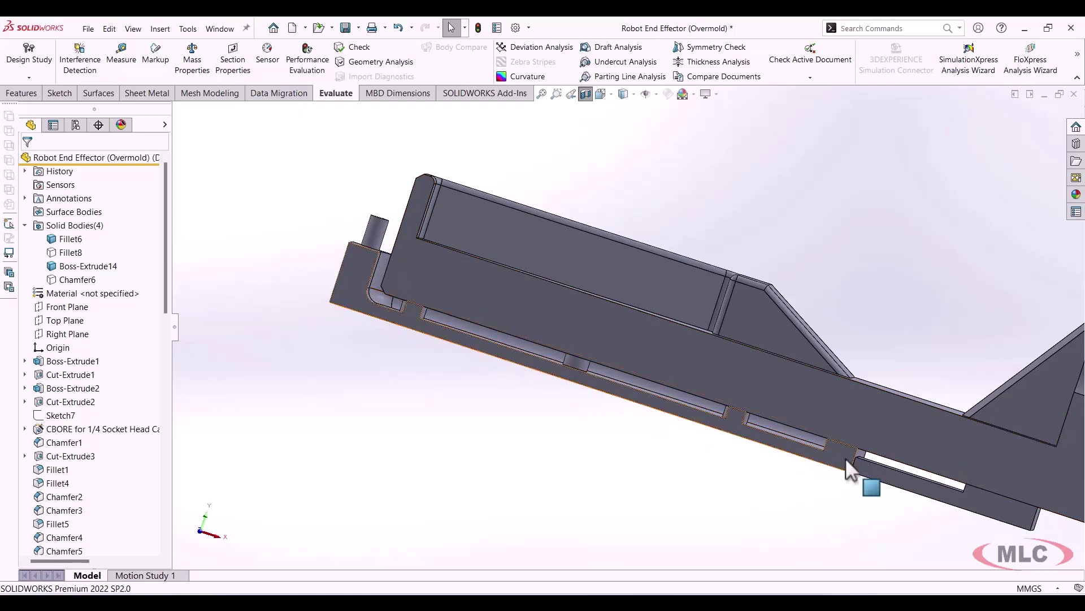
Step: Turn off the section view and hide the Fillet6 end effector, leaving only the lower mold shown
{"action": "left_click", "coordinate": [586, 96]}
{"action": "middle_click_drag", "start_coordinate": [790, 270], "coordinate": [687, 259]}
{"action": "scroll", "coordinate": [685, 258], "scroll_direction": "down", "scroll_amount": 2}
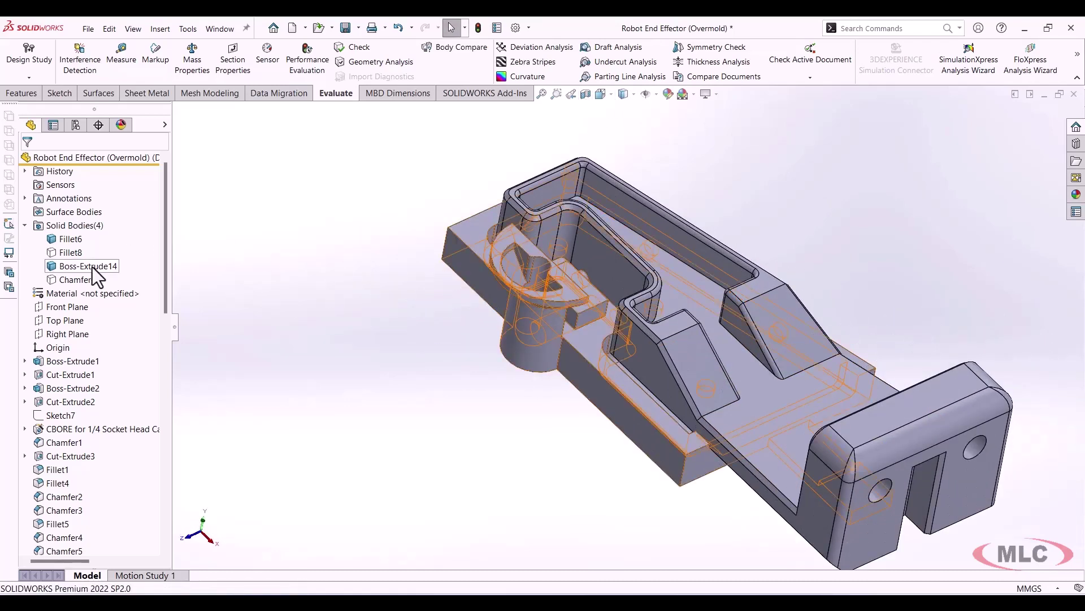
{"action": "left_click", "coordinate": [71, 238]}
{"action": "left_click", "coordinate": [84, 229]}
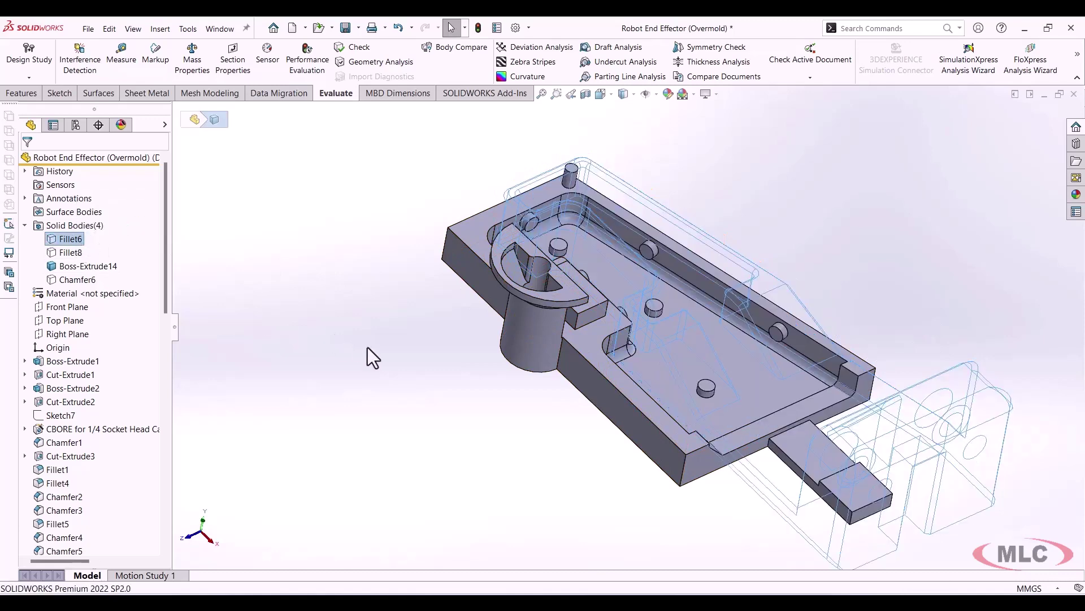
{"action": "middle_click_drag", "start_coordinate": [579, 490], "coordinate": [584, 451]}
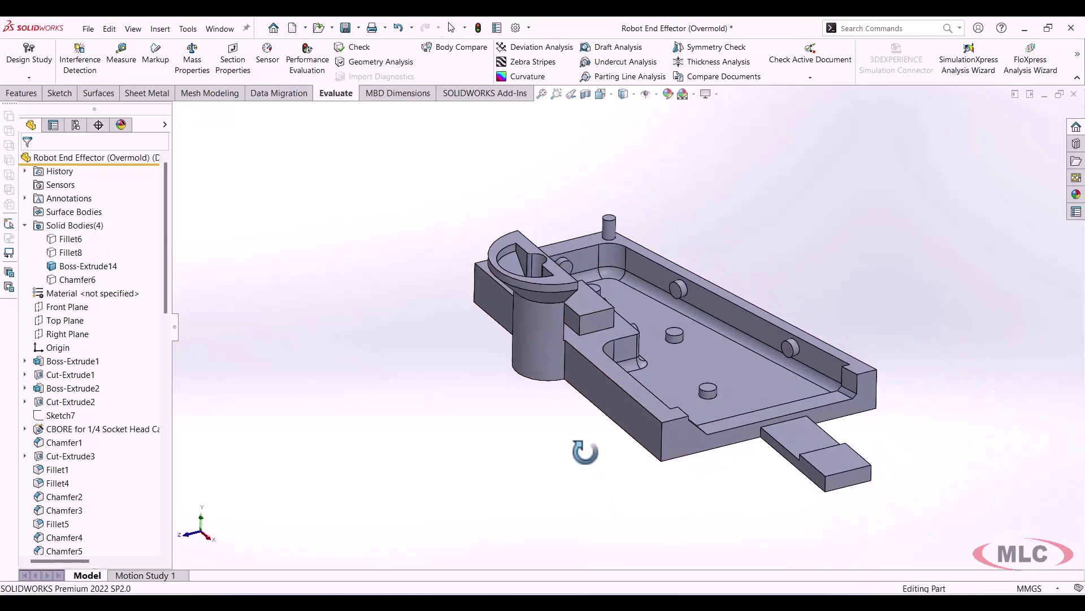
Step: Preview a section of the lower mold parallel to the Top Plane with a 1 mm offset
{"action": "left_click", "coordinate": [585, 94]}
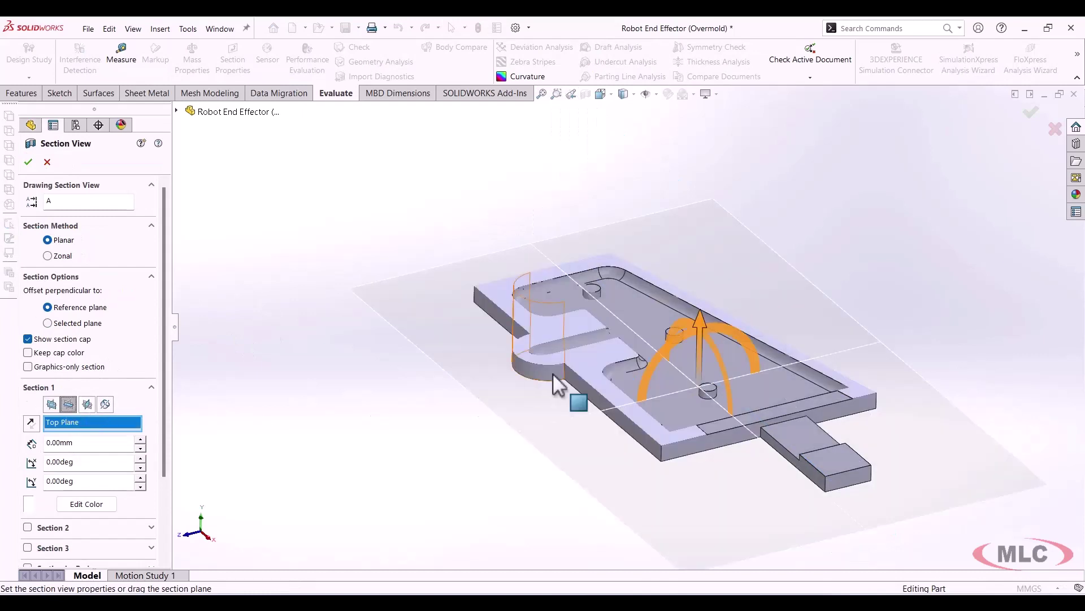
{"action": "middle_click_drag", "start_coordinate": [598, 351], "coordinate": [588, 473]}
{"action": "mouse_move", "coordinate": [705, 363]}
{"action": "left_mouse_down"}
{"action": "mouse_move", "coordinate": [698, 339]}
{"action": "mouse_move", "coordinate": [698, 366]}
{"action": "left_mouse_up"}
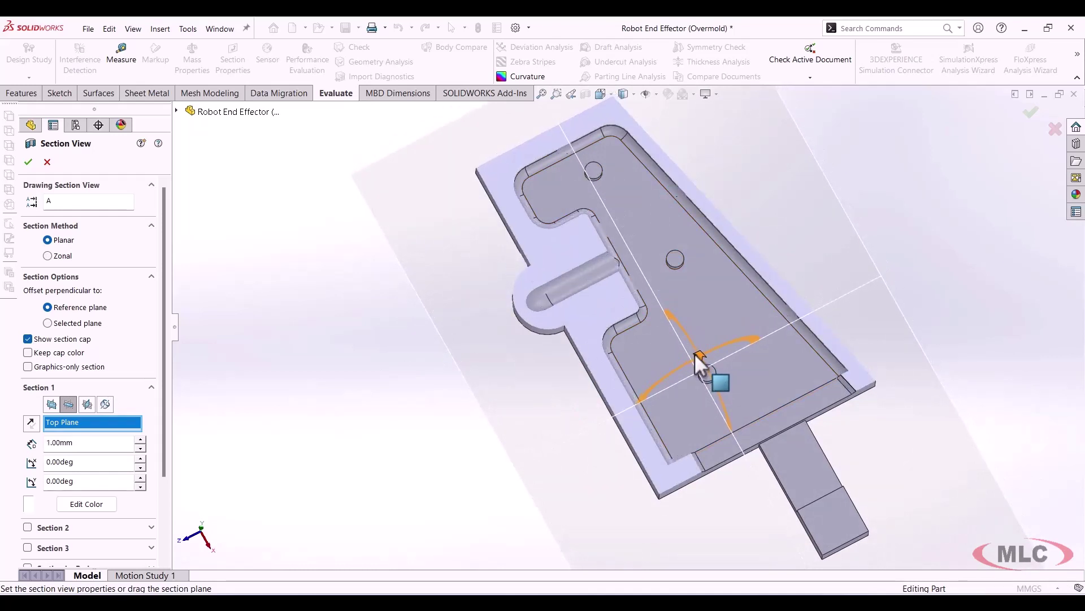
Step: Section the lower mold parallel to the Right Plane at a -97 mm offset and inspect its pour channel
{"action": "left_click", "coordinate": [87, 404]}
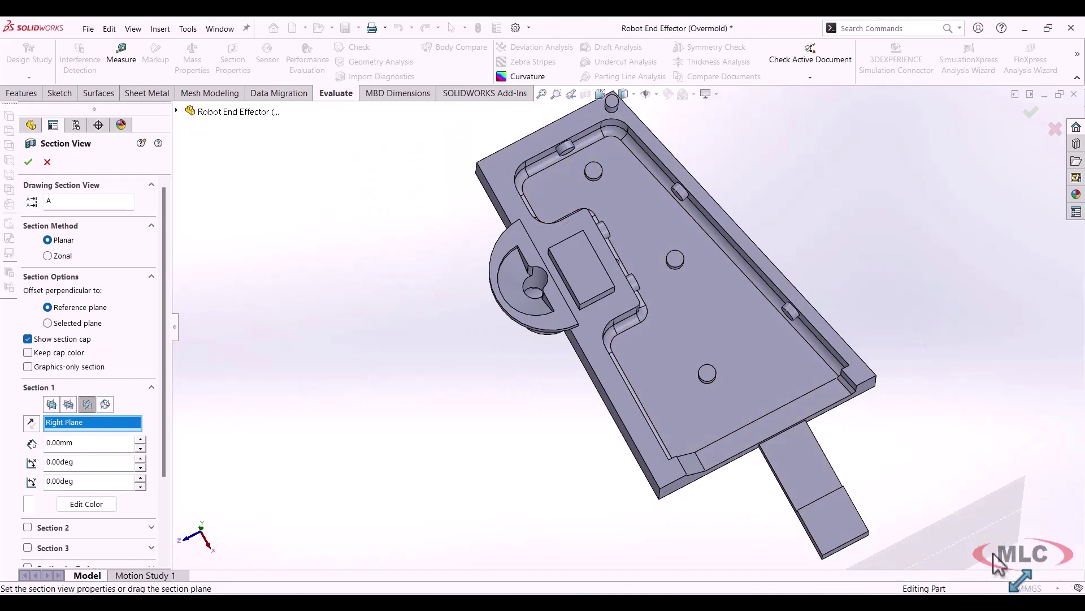
{"action": "left_click_drag", "start_coordinate": [994, 553], "coordinate": [715, 232]}
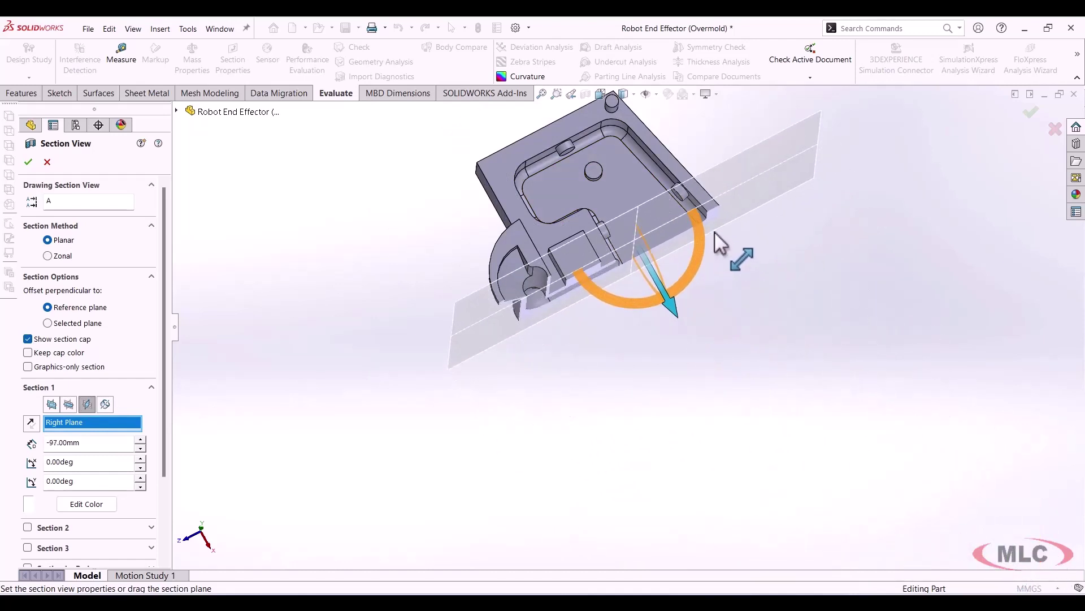
{"action": "middle_click_drag", "start_coordinate": [599, 480], "coordinate": [571, 268]}
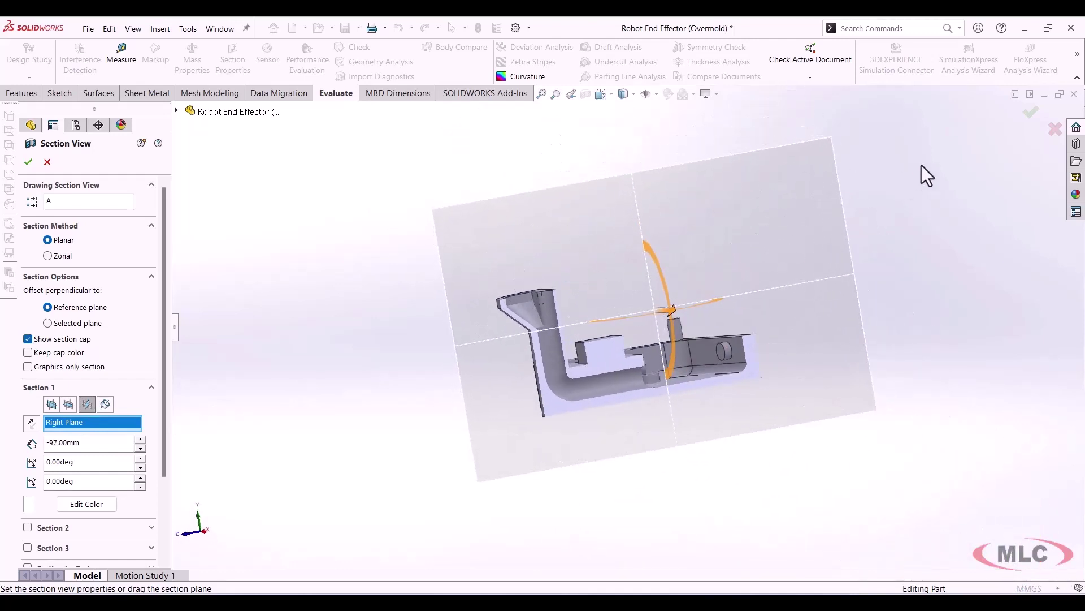
{"action": "left_click", "coordinate": [1031, 115]}
{"action": "middle_click_drag", "start_coordinate": [850, 266], "coordinate": [628, 431]}
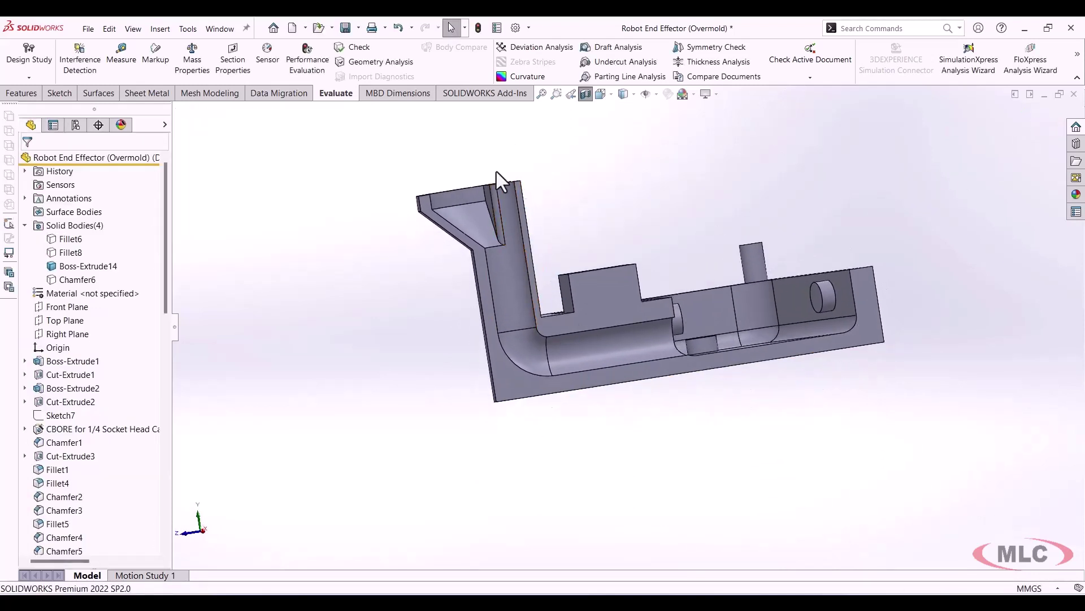
{"action": "middle_click_drag", "start_coordinate": [693, 361], "coordinate": [695, 437]}
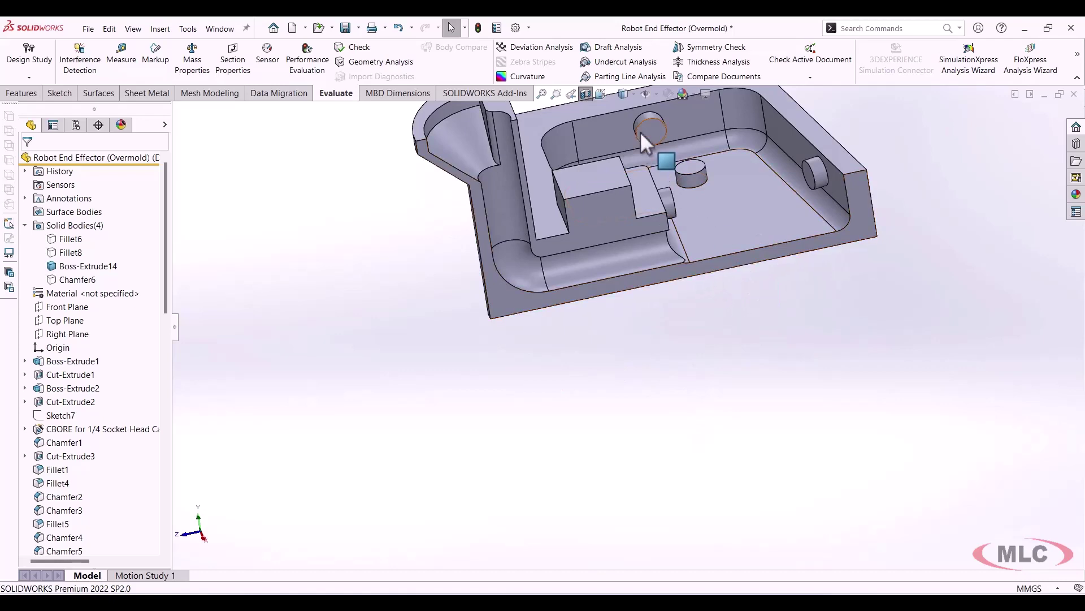
Step: Turn off the section view and display the Chamfer6 upper mold in place of the Boss-Extrude14 lower mold to inspect its underside cavity
{"action": "left_click", "coordinate": [585, 95]}
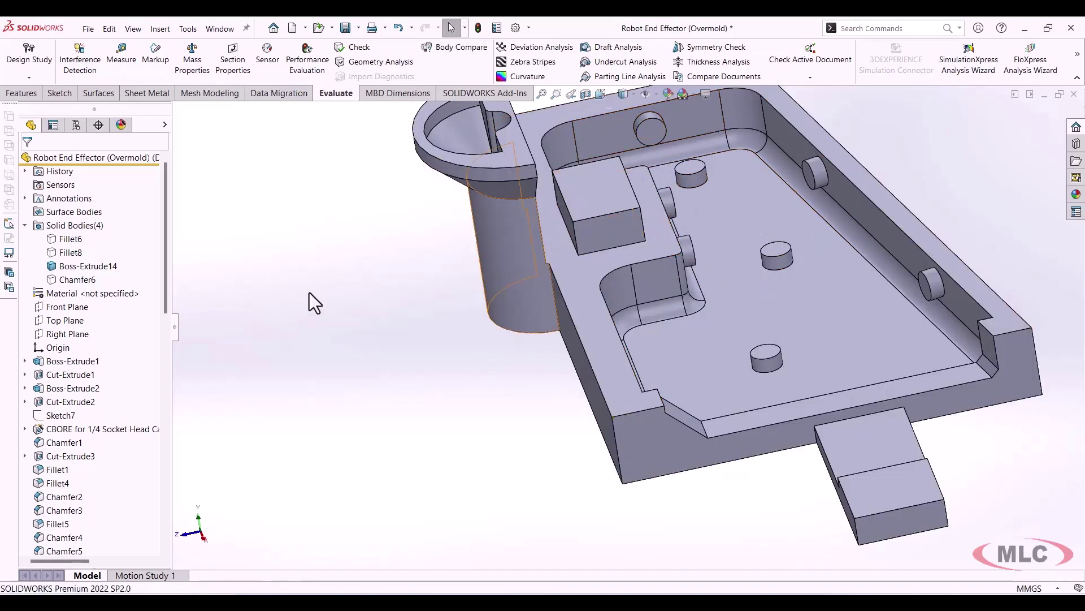
{"action": "left_click", "coordinate": [86, 267]}
{"action": "left_click", "coordinate": [86, 280], "text": "ctrl"}
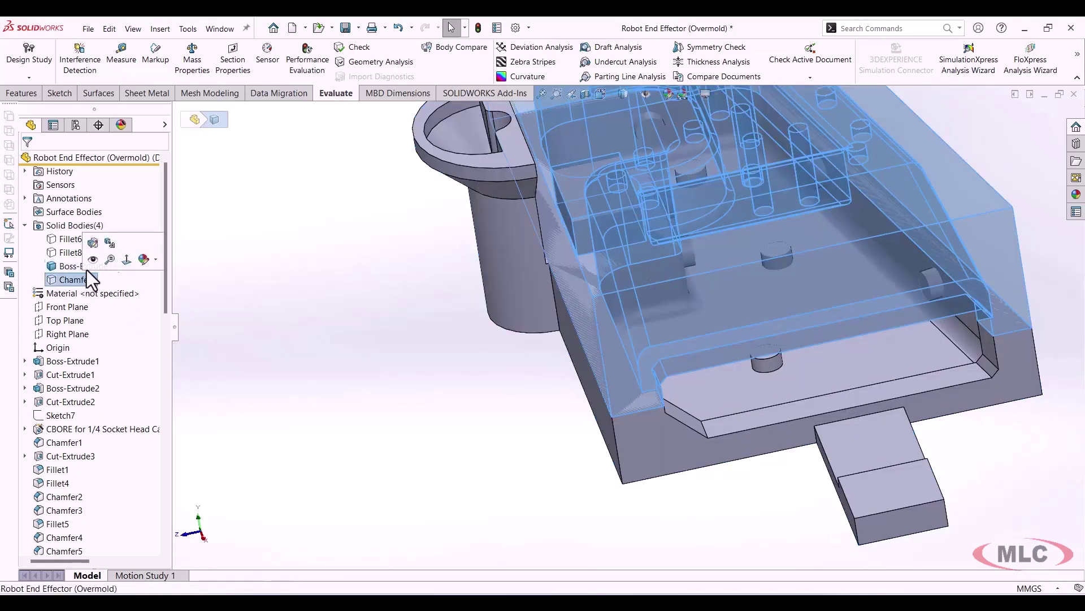
{"action": "left_click", "coordinate": [351, 366]}
{"action": "left_click", "coordinate": [90, 265]}
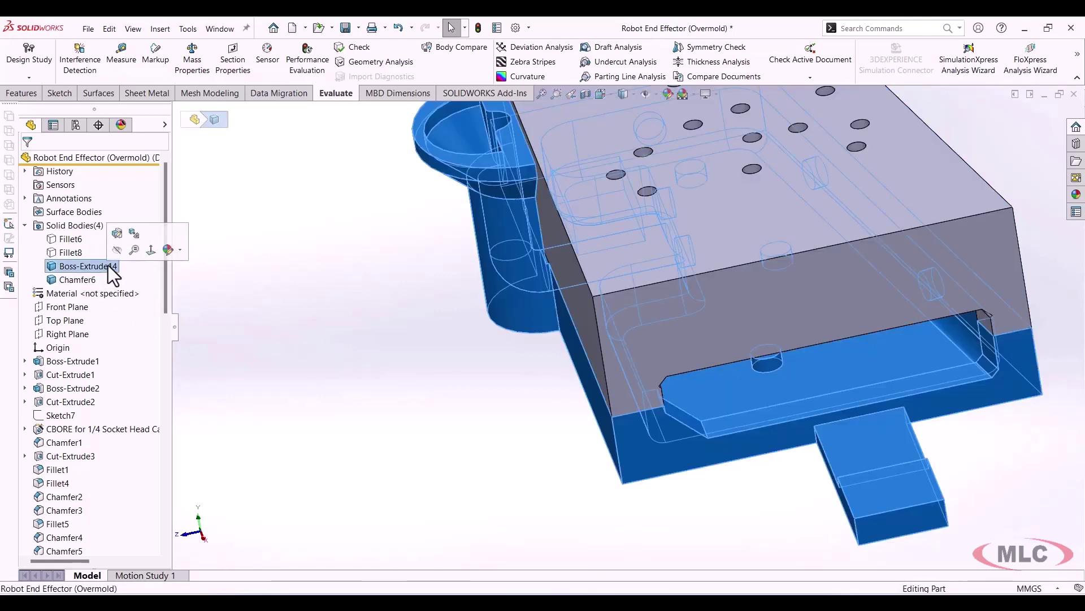
{"action": "left_click", "coordinate": [121, 248]}
{"action": "middle_click_drag", "start_coordinate": [528, 464], "coordinate": [647, 261]}
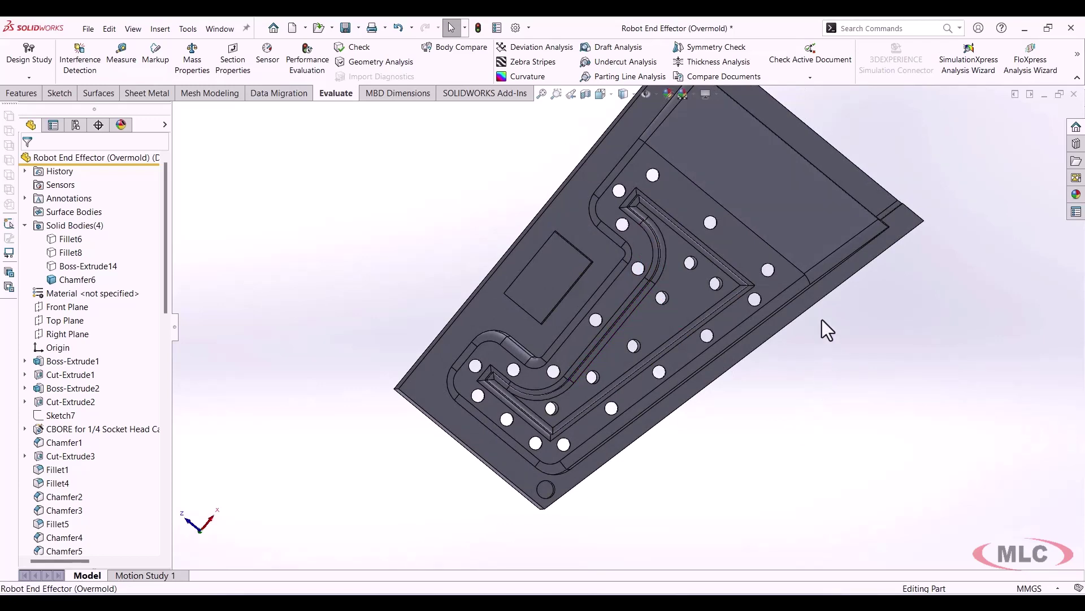
{"action": "middle_click_drag", "start_coordinate": [822, 320], "coordinate": [814, 412]}
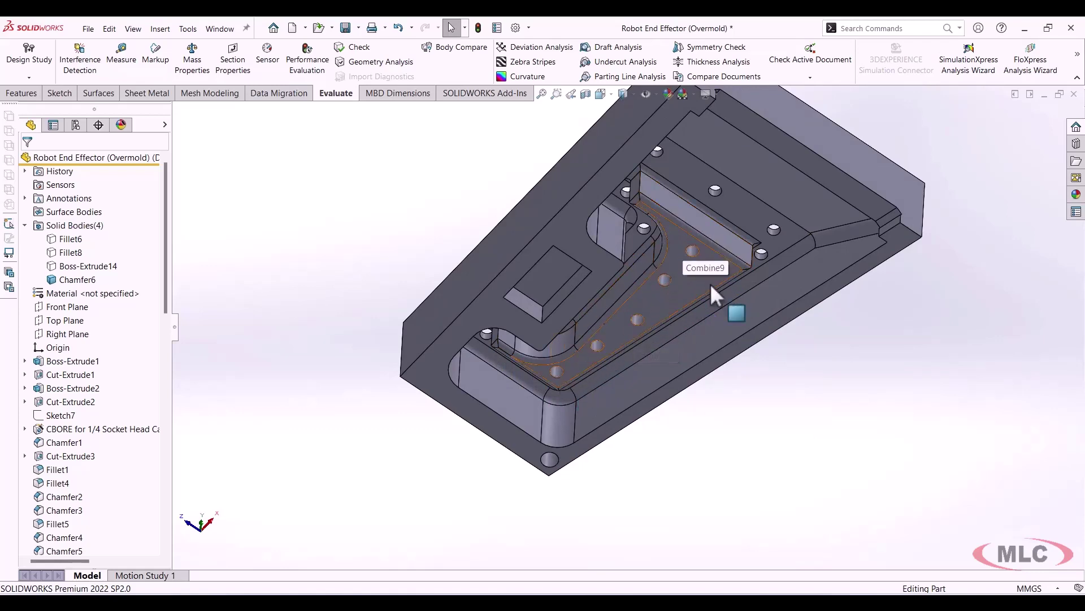
{"action": "middle_click_drag", "start_coordinate": [772, 419], "coordinate": [771, 319]}
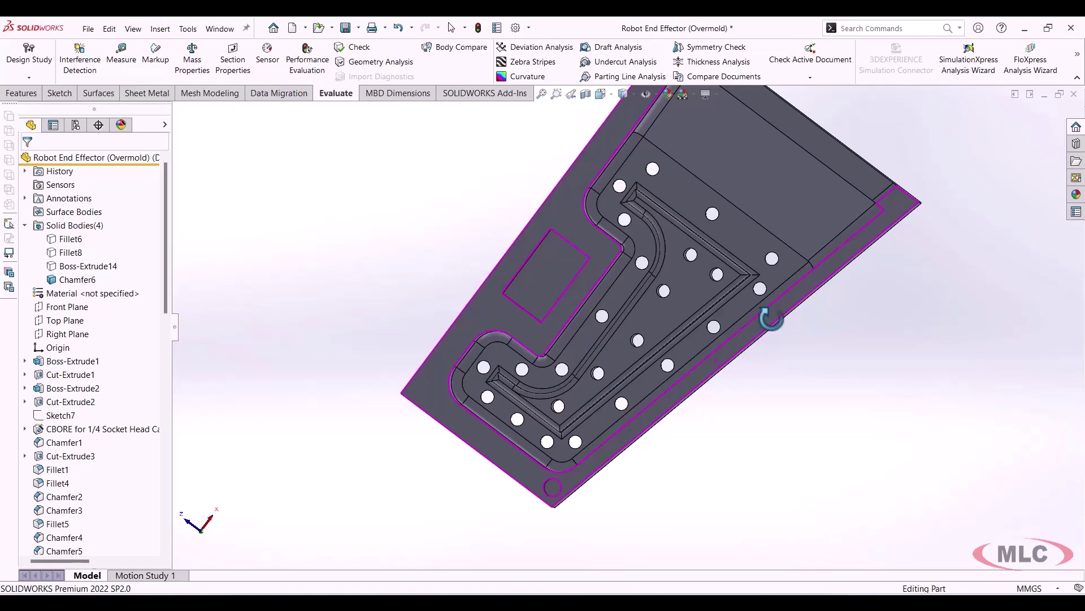
{"action": "middle_click_drag", "start_coordinate": [772, 319], "coordinate": [767, 396]}
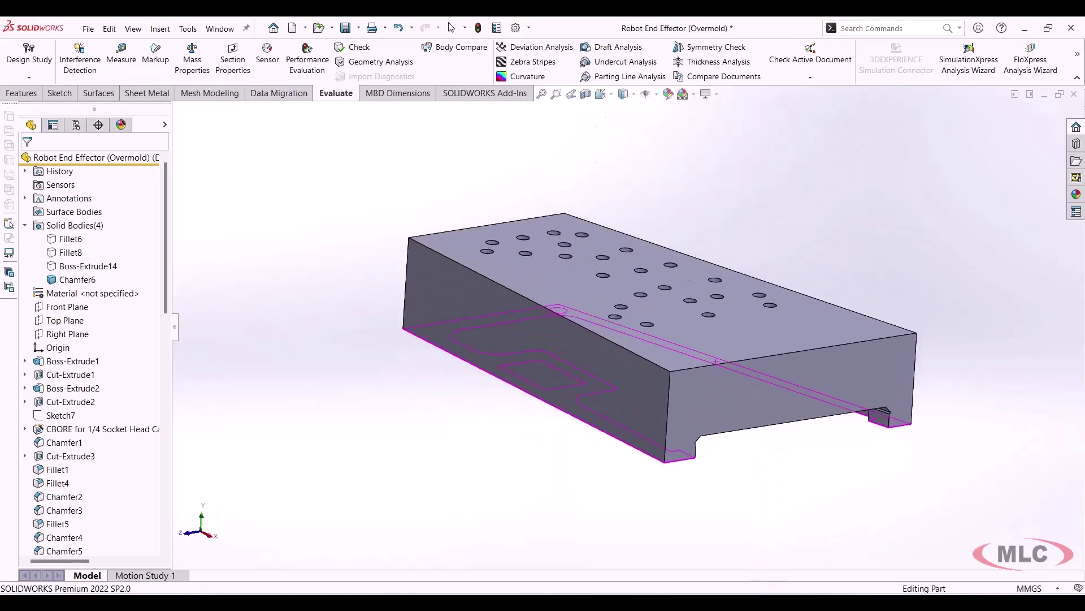
Step: Show the Boss-Extrude14 lower mold again and hide the Chamfer6 upper mold to inspect the lower cavity and its pins
{"action": "left_click", "coordinate": [95, 266]}
{"action": "left_click", "coordinate": [97, 247]}
{"action": "left_click", "coordinate": [84, 280]}
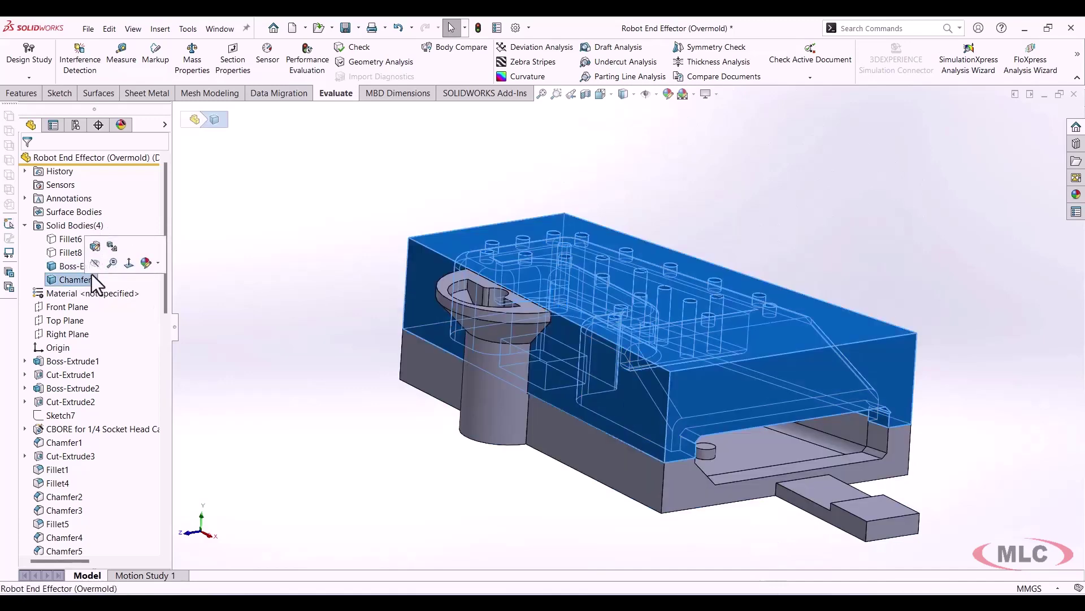
{"action": "left_click", "coordinate": [866, 294]}
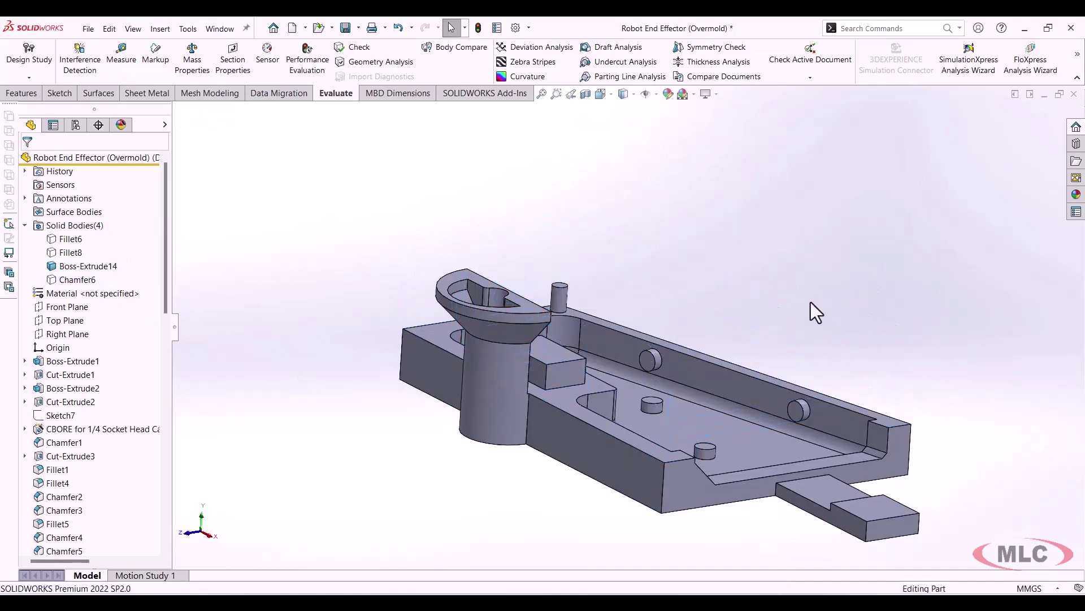
{"action": "middle_click_drag", "start_coordinate": [811, 302], "coordinate": [672, 280]}
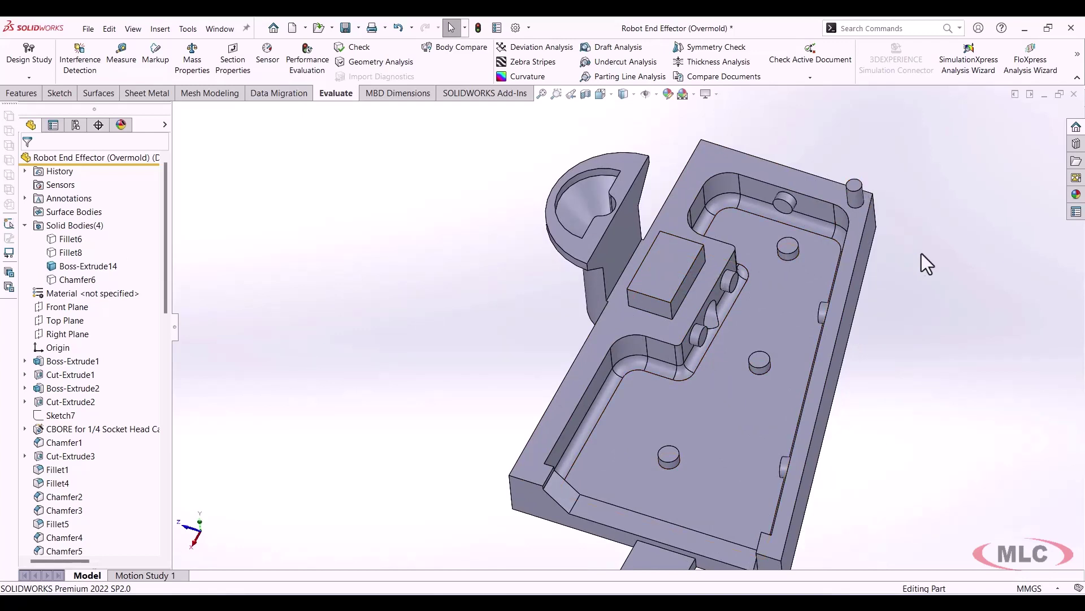
{"action": "middle_click_drag", "start_coordinate": [901, 507], "coordinate": [851, 322], "text": "ctrl"}
{"action": "scroll", "coordinate": [810, 466], "scroll_direction": "up", "scroll_amount": 2}
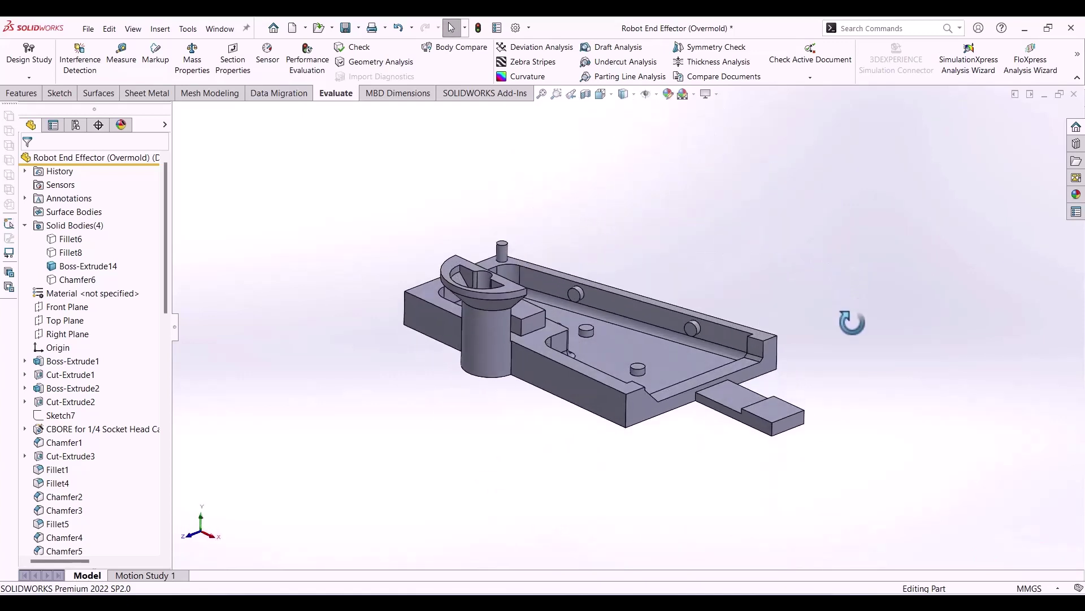